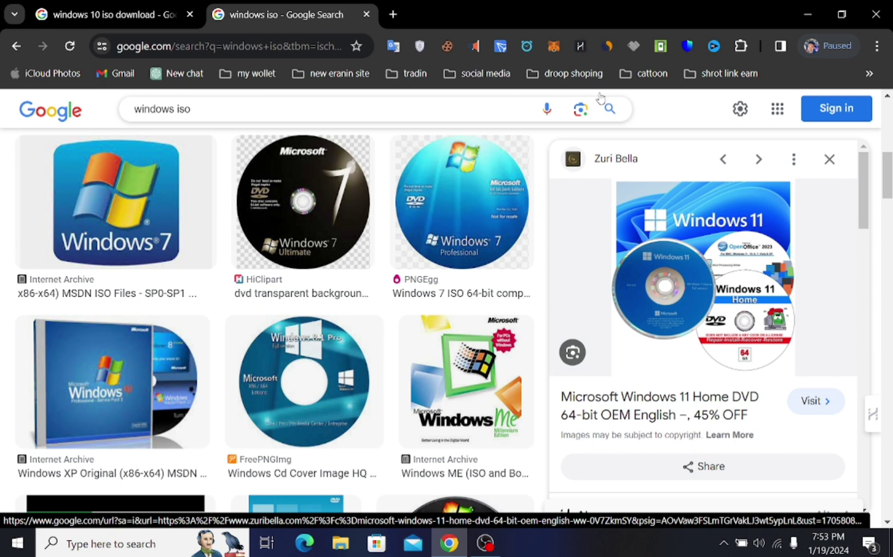
Open Microsoft's Download Windows 10 Disc Image (ISO File) page from the "windows 10 iso download" search results.
{"action": "left_click", "coordinate": [132, 13]}
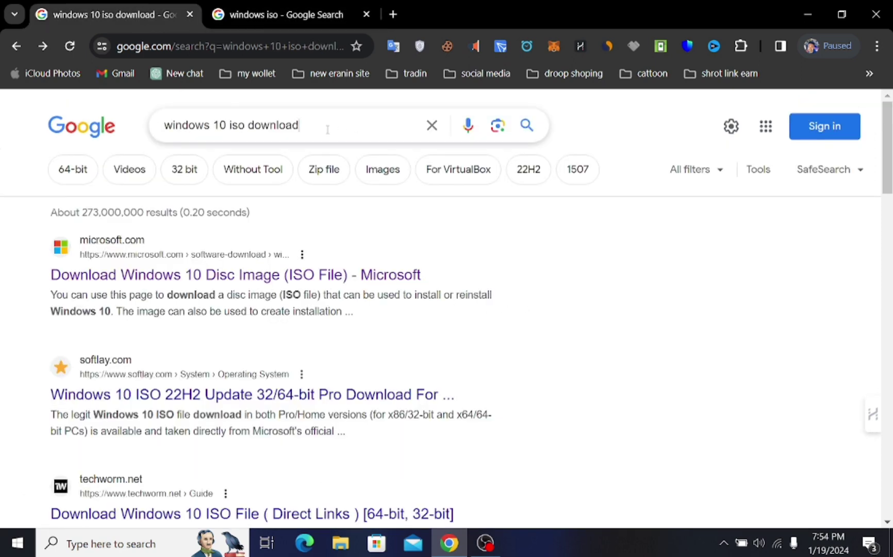
{"action": "triple_click", "coordinate": [327, 130]}
{"action": "left_click", "coordinate": [319, 130]}
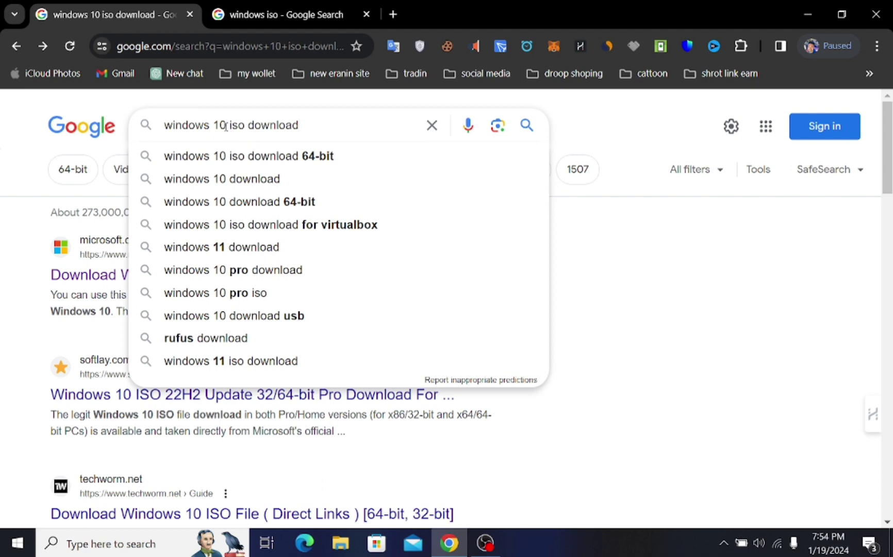
{"action": "double_click", "coordinate": [221, 127]}
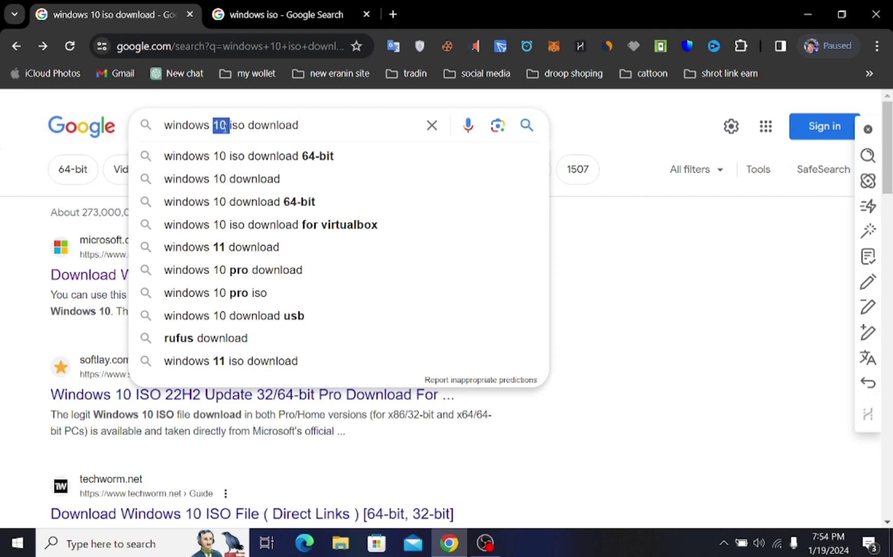
{"action": "left_click", "coordinate": [326, 127]}
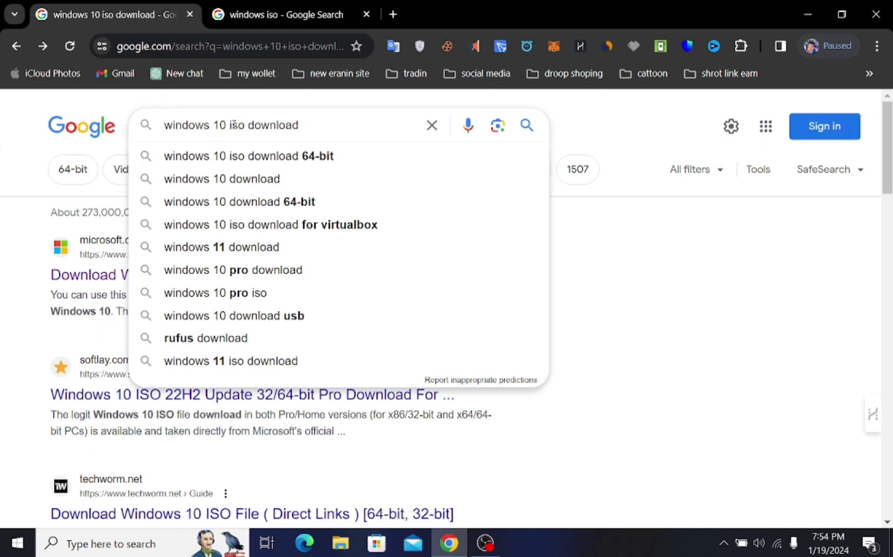
{"action": "left_click", "coordinate": [85, 276]}
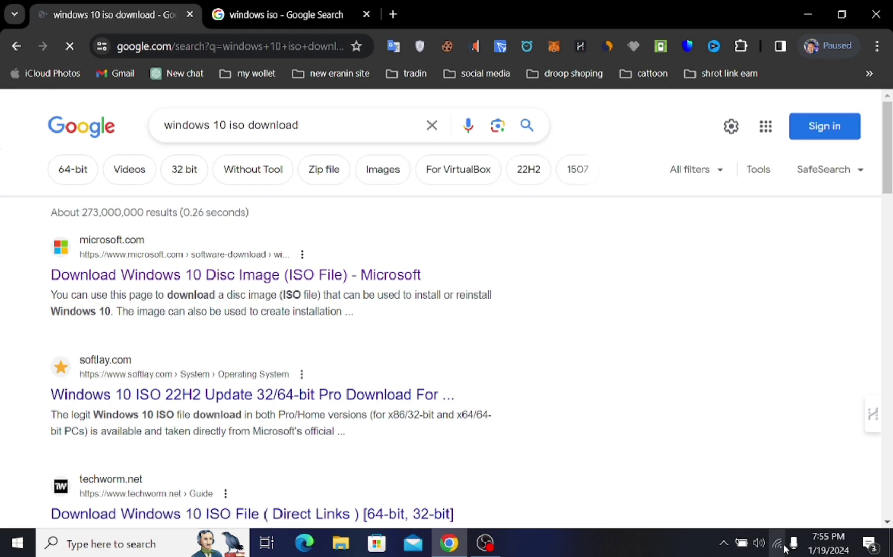
{"action": "scroll", "coordinate": [148, 287], "scroll_direction": "down", "scroll_amount": 4}
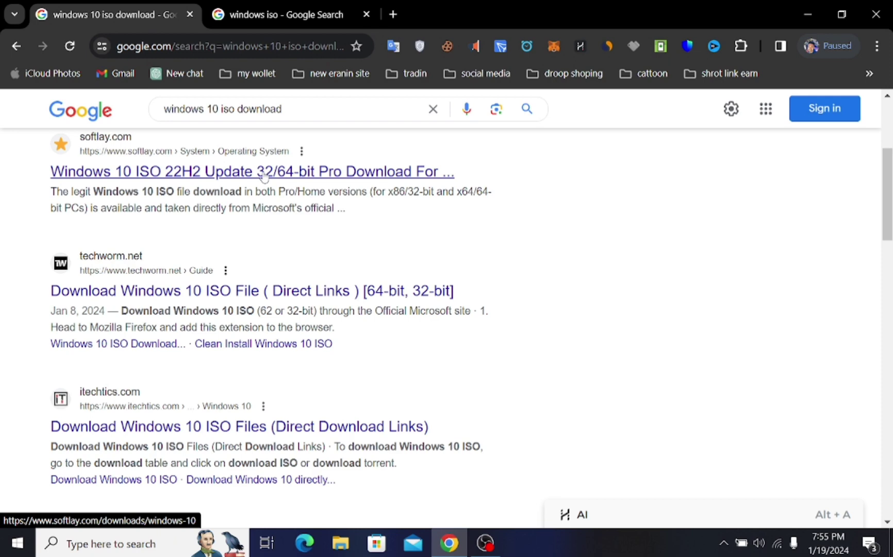
{"action": "scroll", "coordinate": [230, 188], "scroll_direction": "up", "scroll_amount": 5}
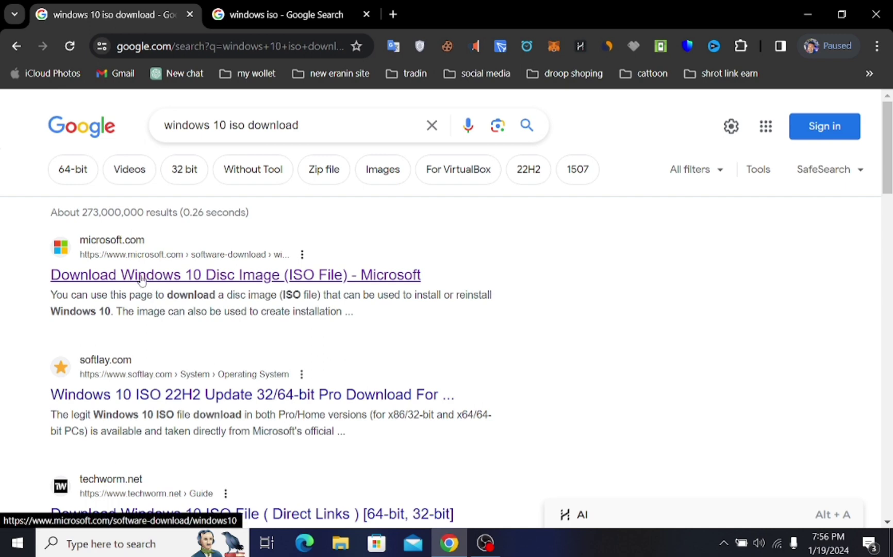
{"action": "left_click", "coordinate": [205, 275]}
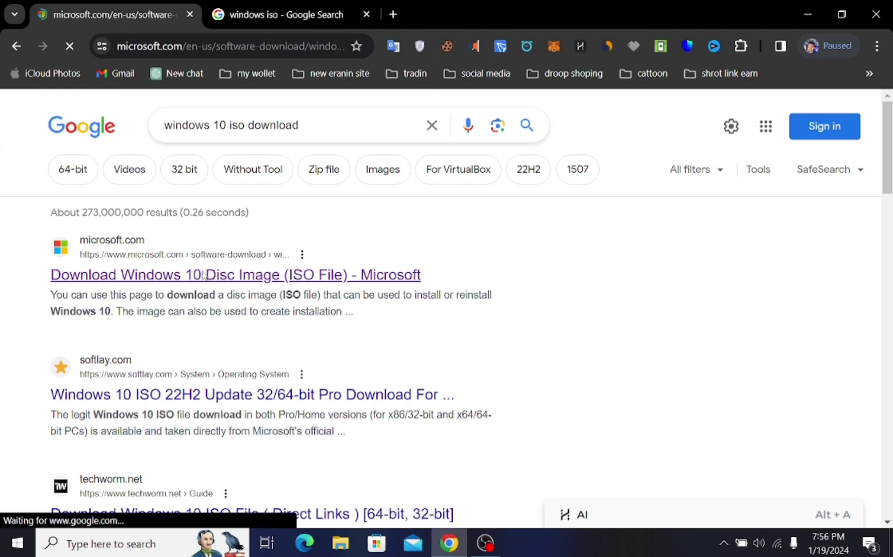
Examine the Download Windows 10 page, including the Windows 10 2022 Update | Version 22H2 section.
{"action": "left_click_drag", "start_coordinate": [19, 248], "coordinate": [322, 235]}
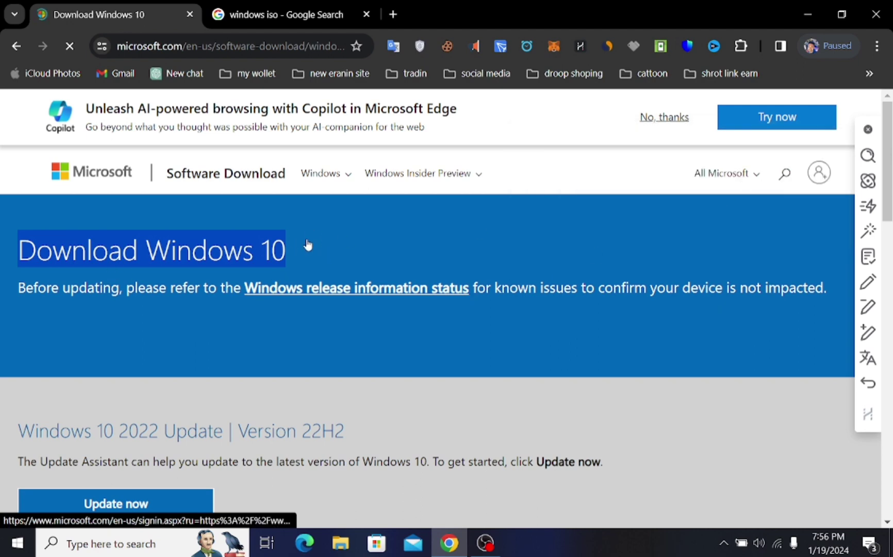
{"action": "left_click", "coordinate": [296, 251]}
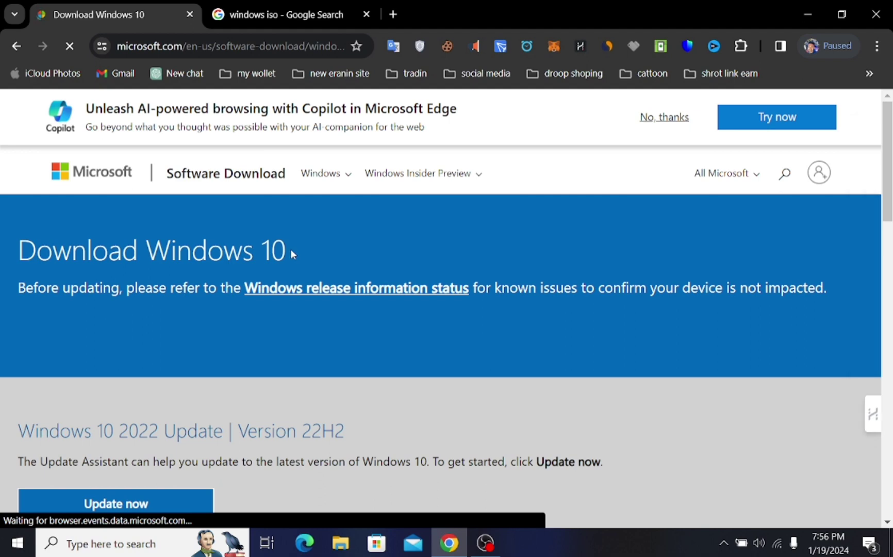
{"action": "scroll", "coordinate": [308, 252], "scroll_direction": "down", "scroll_amount": 4}
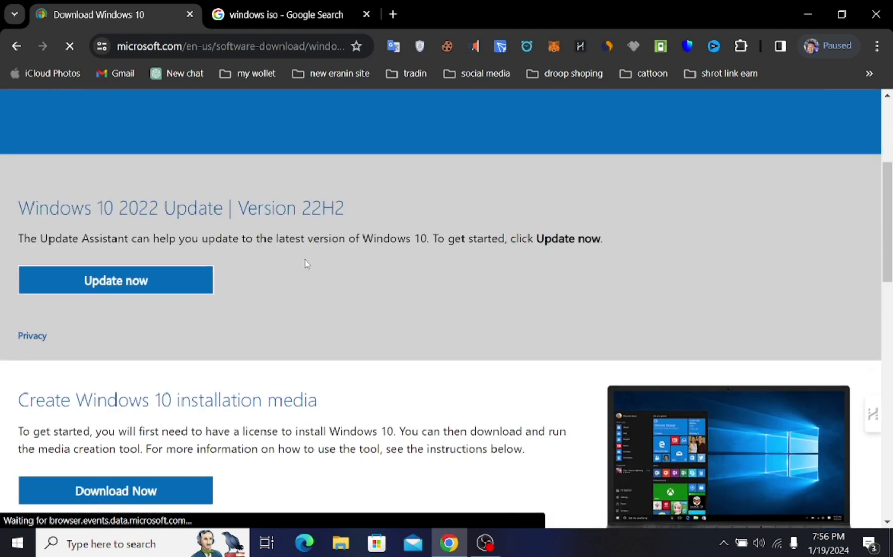
{"action": "scroll", "coordinate": [305, 263], "scroll_direction": "up", "scroll_amount": 4}
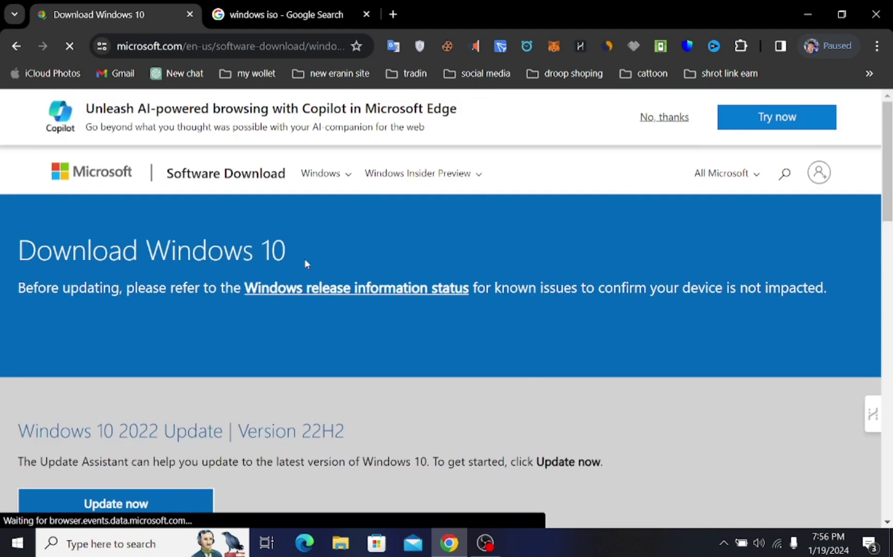
{"action": "scroll", "coordinate": [305, 265], "scroll_direction": "down", "scroll_amount": 1}
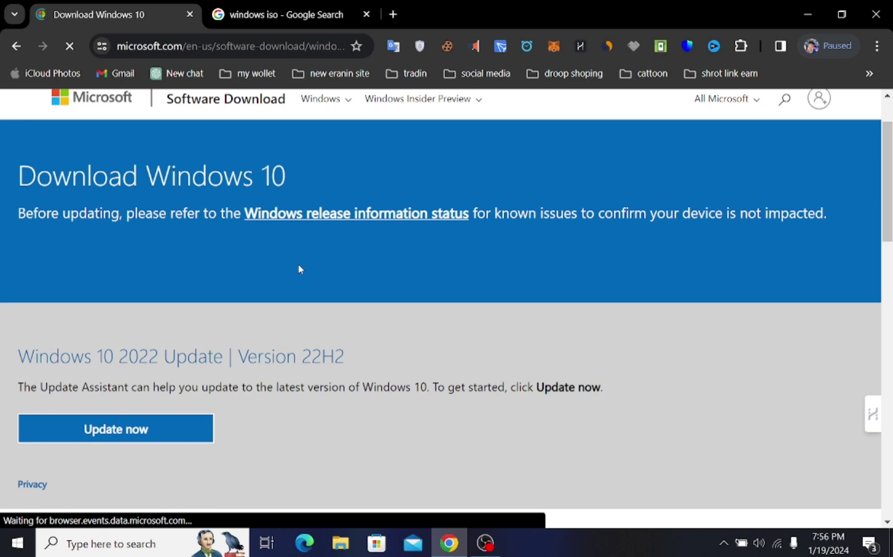
{"action": "scroll", "coordinate": [299, 264], "scroll_direction": "down", "scroll_amount": 1}
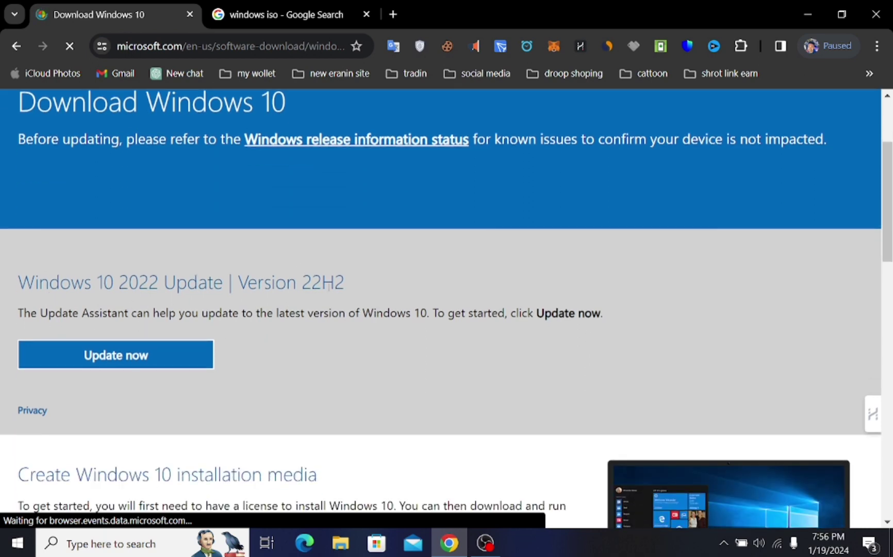
{"action": "left_click_drag", "start_coordinate": [345, 282], "coordinate": [25, 281]}
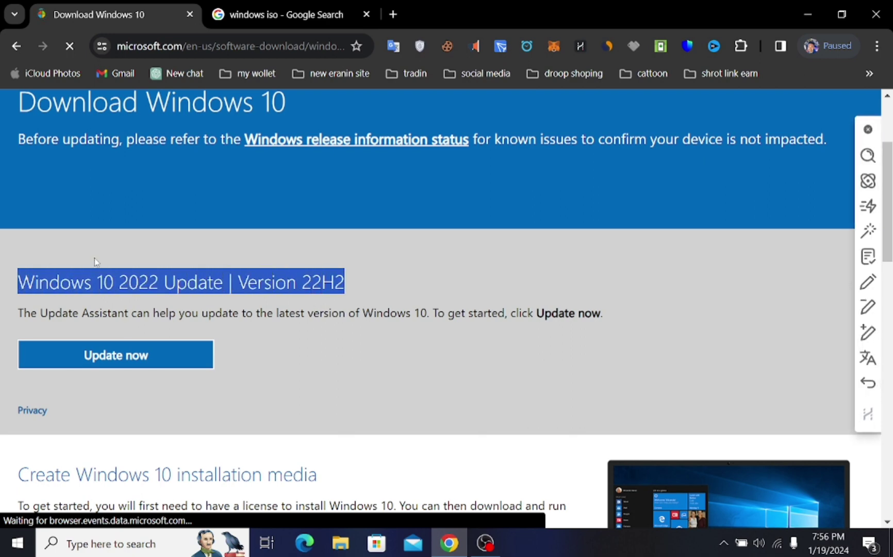
{"action": "left_click", "coordinate": [132, 255]}
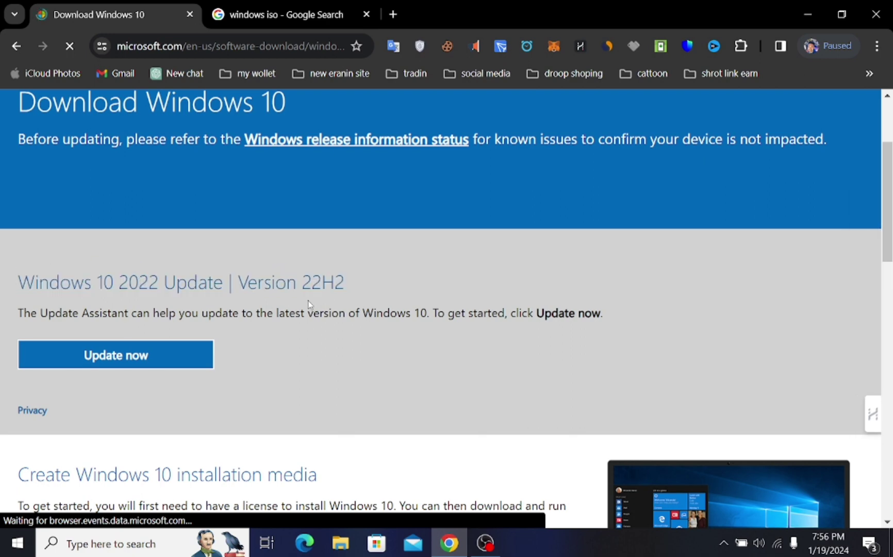
{"action": "left_click_drag", "start_coordinate": [344, 282], "coordinate": [19, 283]}
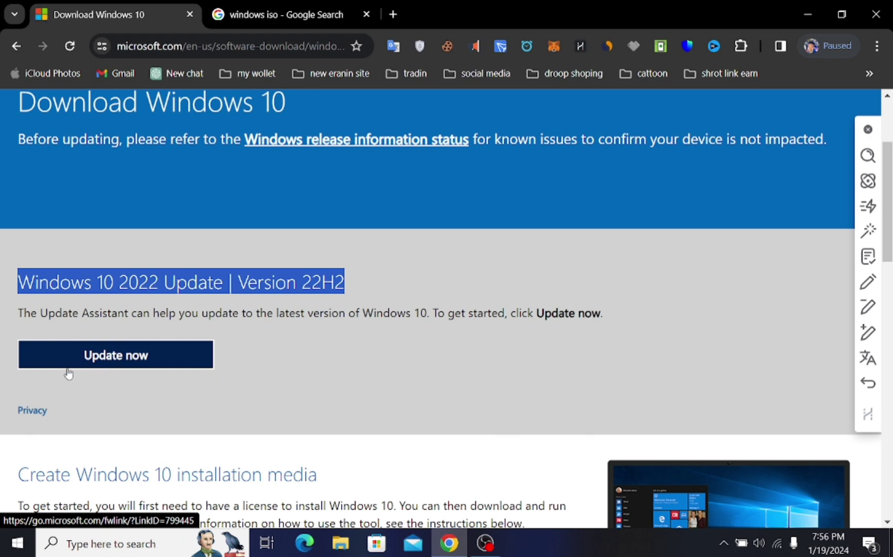
{"action": "left_click", "coordinate": [271, 354]}
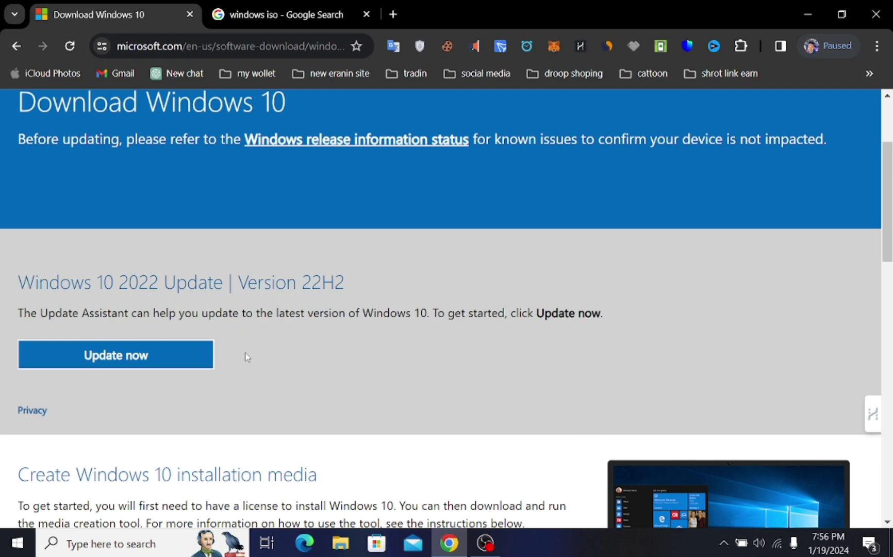
Download MediaCreationTool22H2.exe from the Create Windows 10 installation media section into Downloads\Programs.
{"action": "scroll", "coordinate": [246, 357], "scroll_direction": "down", "scroll_amount": 3}
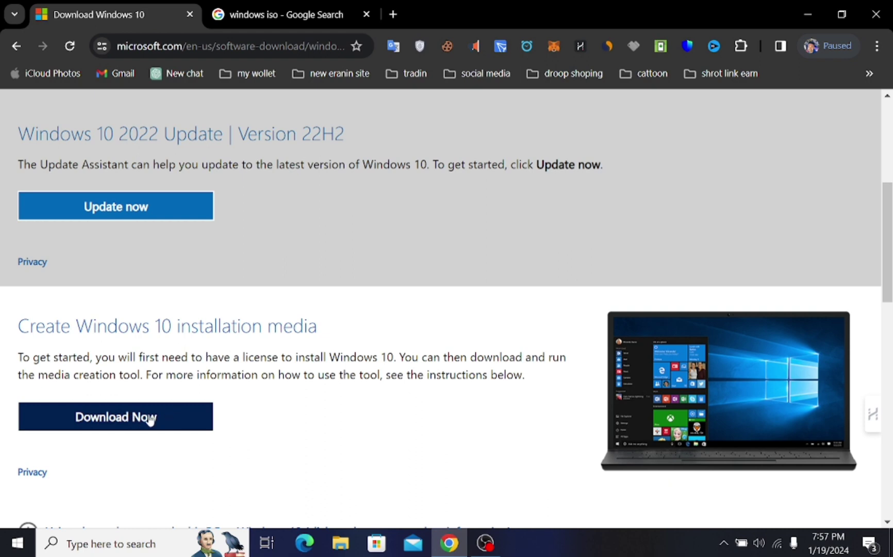
{"action": "left_click", "coordinate": [122, 423]}
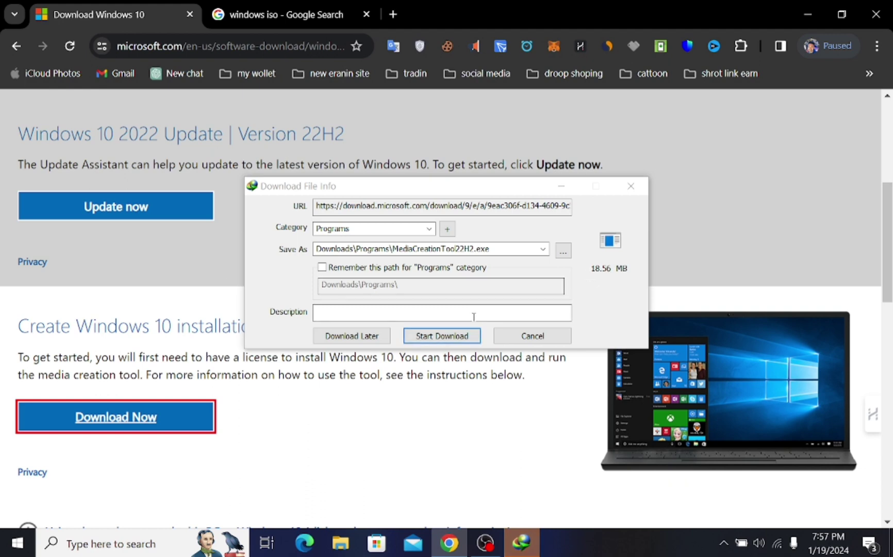
{"action": "left_click", "coordinate": [433, 339]}
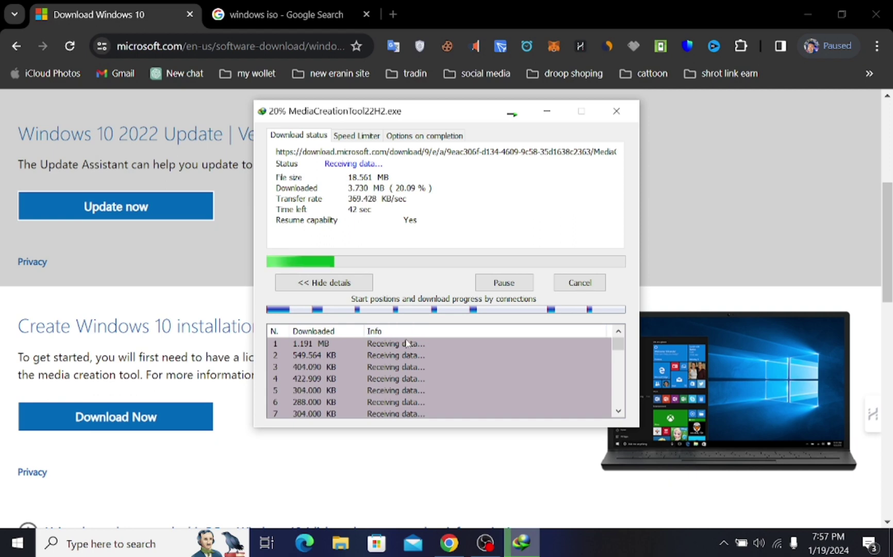
{"action": "left_click", "coordinate": [736, 196]}
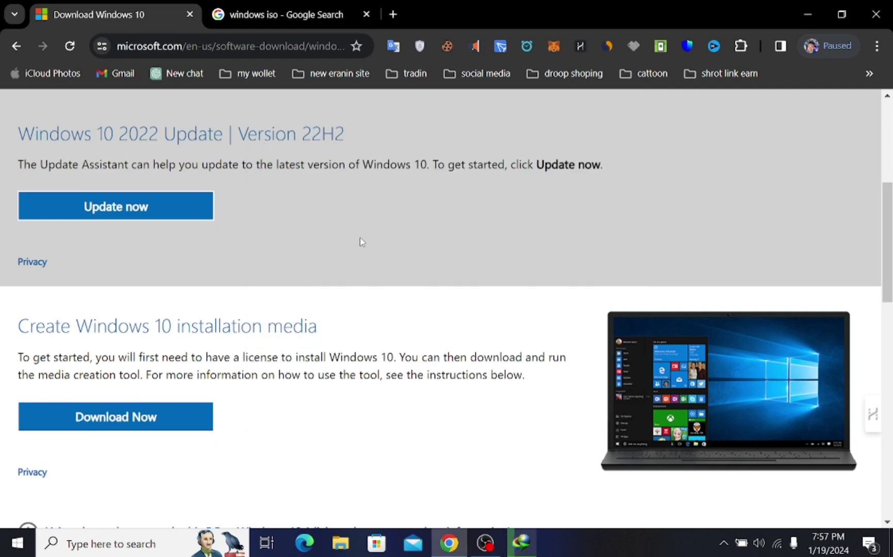
Check which Windows versions the Software Download site offers and review the installation media section again.
{"action": "scroll", "coordinate": [360, 241], "scroll_direction": "up", "scroll_amount": 5}
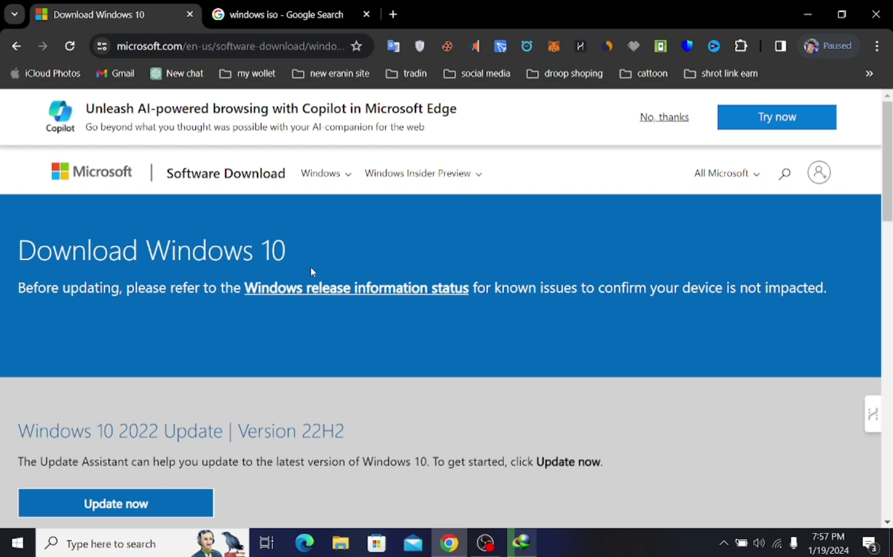
{"action": "left_click", "coordinate": [324, 174]}
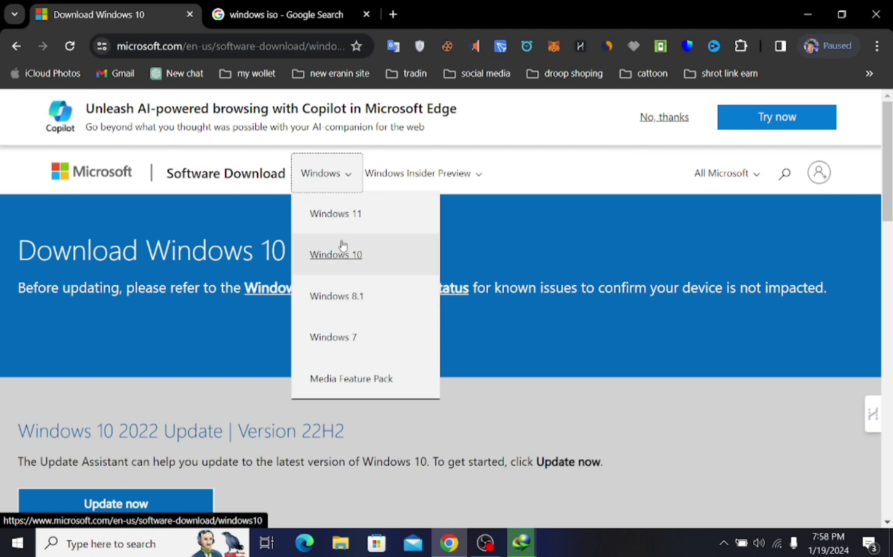
{"action": "left_click", "coordinate": [354, 176]}
{"action": "scroll", "coordinate": [286, 243], "scroll_direction": "down", "scroll_amount": 5}
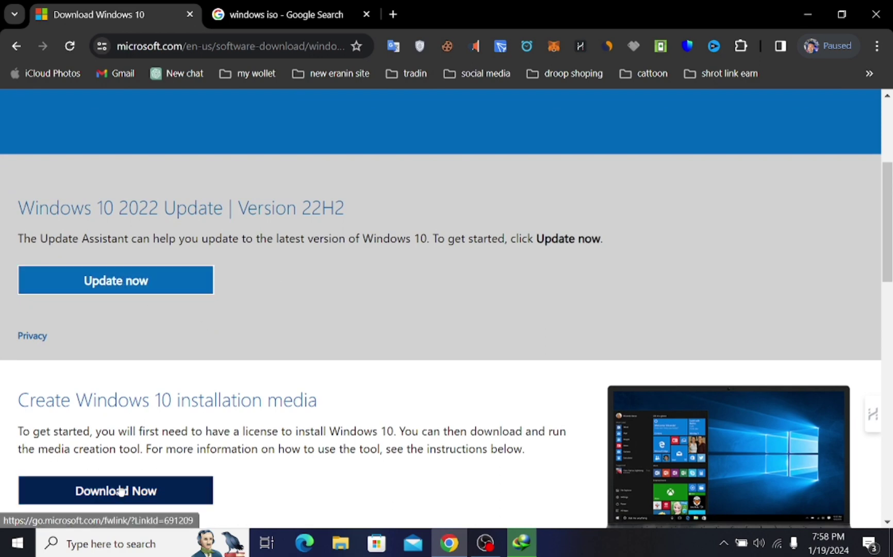
{"action": "left_click", "coordinate": [93, 492]}
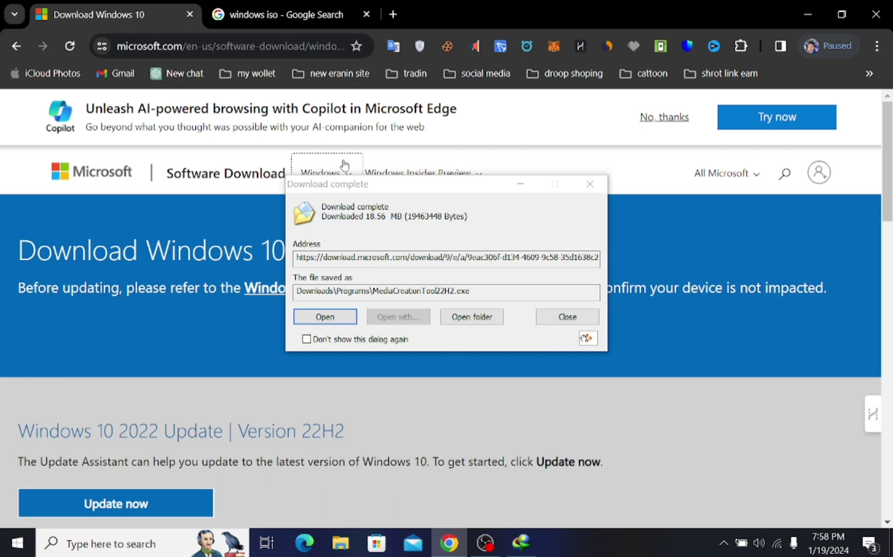
Run MediaCreationTool22H2 from its download folder, read through the license terms and accept them.
{"action": "left_click", "coordinate": [470, 316]}
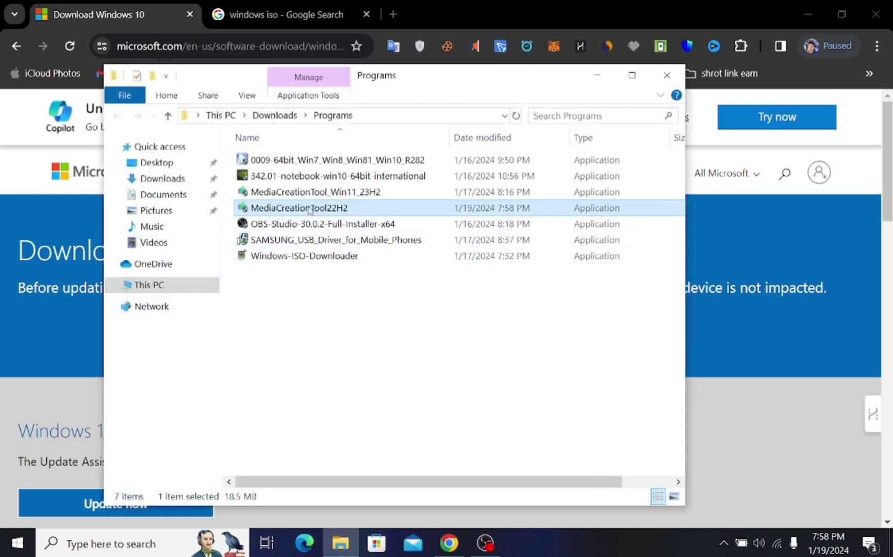
{"action": "double_click", "coordinate": [309, 209]}
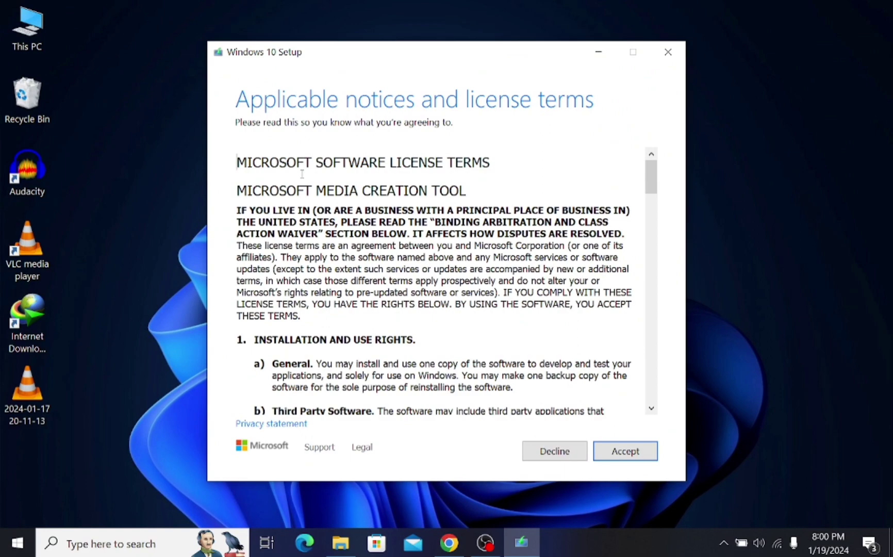
{"action": "scroll", "coordinate": [302, 174], "scroll_direction": "down", "scroll_amount": 20}
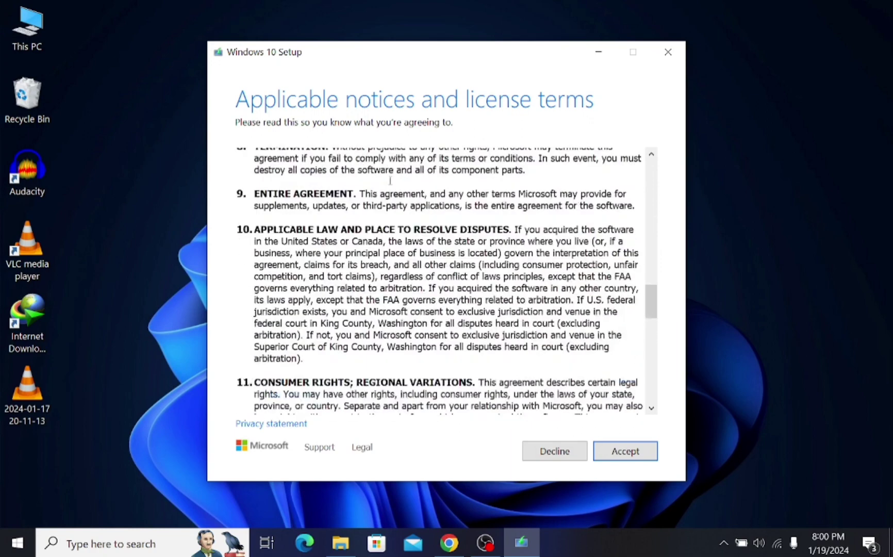
{"action": "scroll", "coordinate": [390, 181], "scroll_direction": "down", "scroll_amount": 5}
{"action": "scroll", "coordinate": [390, 180], "scroll_direction": "down", "scroll_amount": 15}
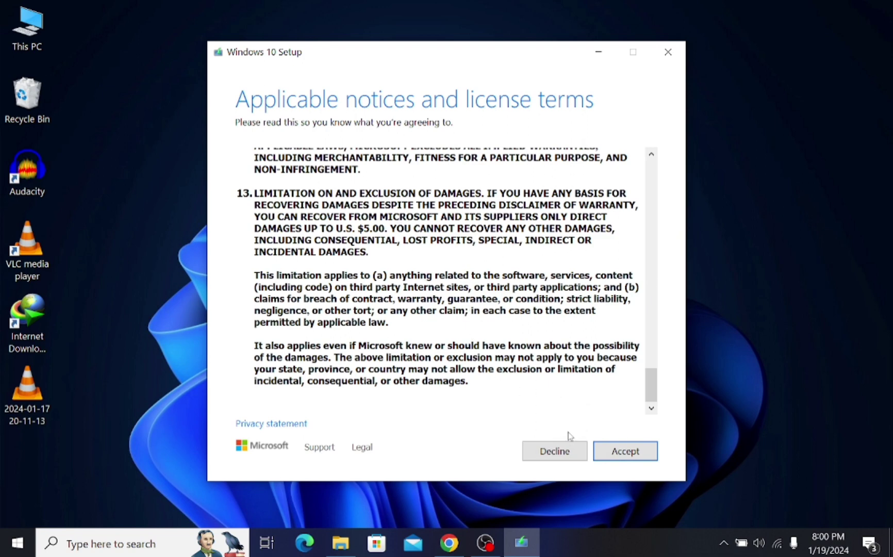
{"action": "left_click", "coordinate": [626, 451]}
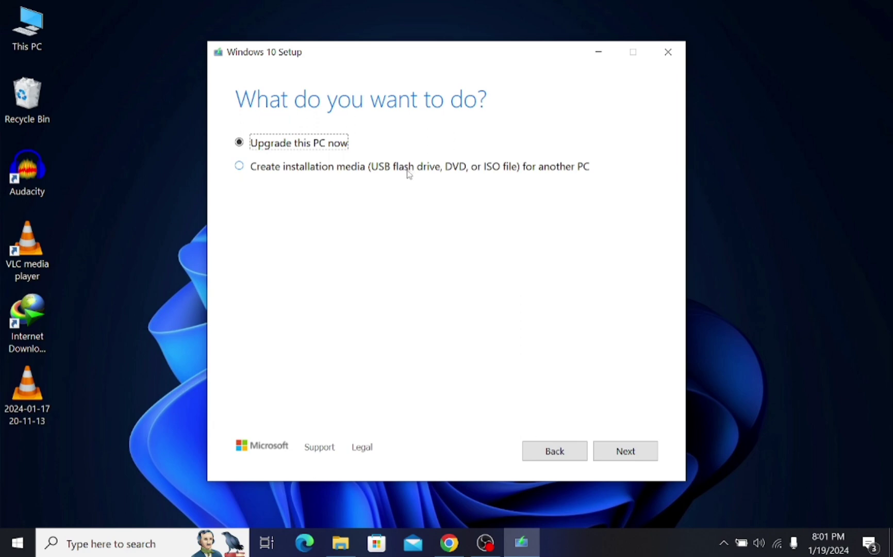
Choose to create installation media (USB flash drive, DVD, or ISO file) for another PC, and check the language and edition choices.
{"action": "left_click", "coordinate": [240, 167]}
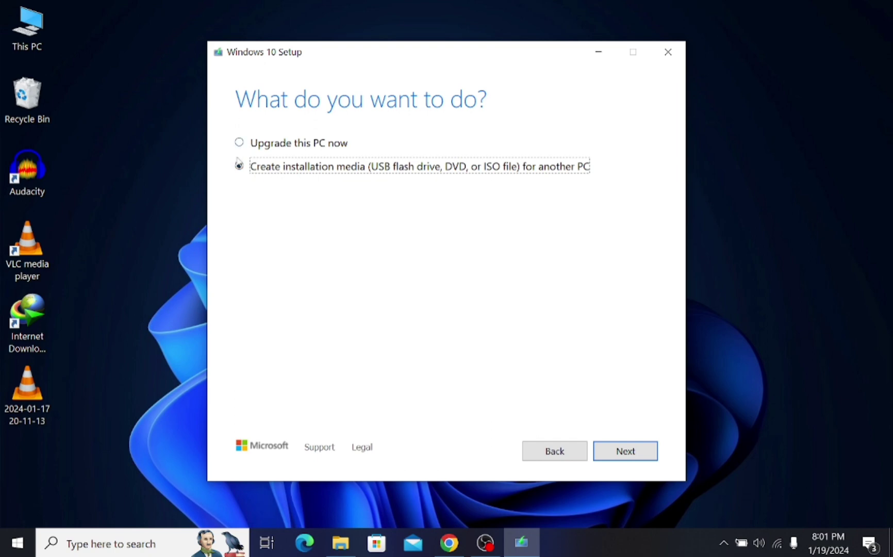
{"action": "left_click", "coordinate": [656, 450]}
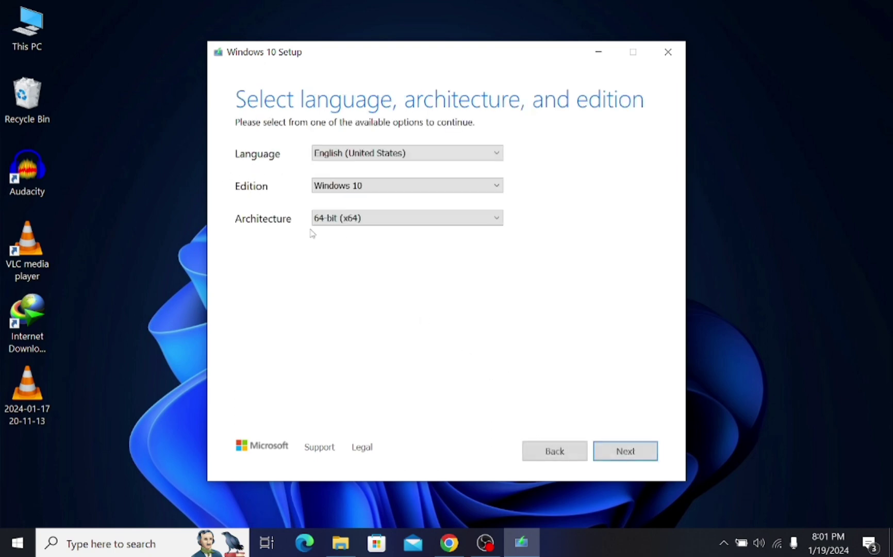
{"action": "left_click", "coordinate": [338, 155]}
{"action": "left_click", "coordinate": [340, 157]}
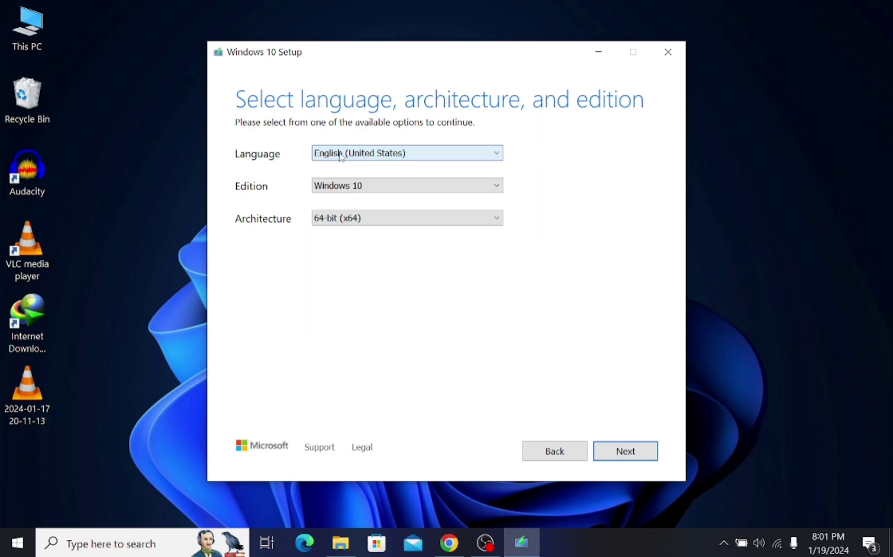
{"action": "left_click", "coordinate": [344, 190]}
{"action": "left_click", "coordinate": [344, 190]}
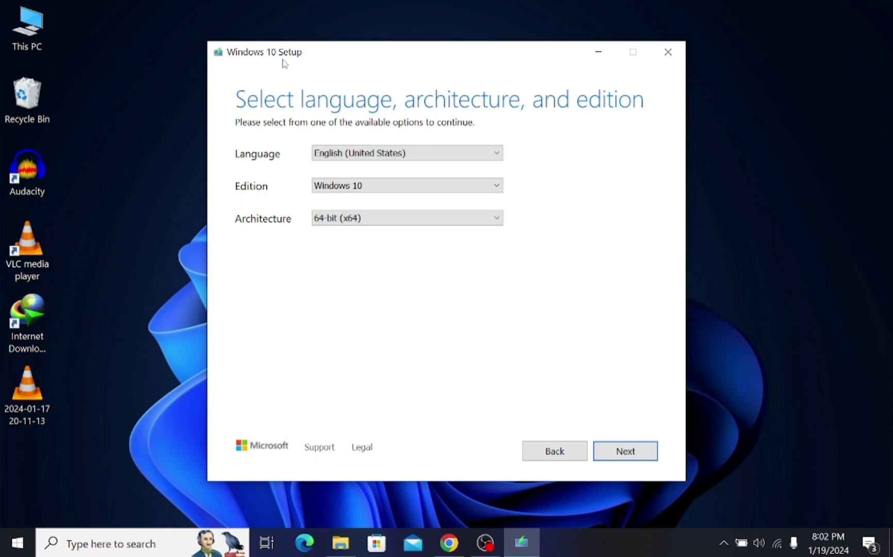
Select the Windows 10 edition and 64-bit (x64) architecture for the installation media, and continue to the media choice.
{"action": "left_click", "coordinate": [339, 186]}
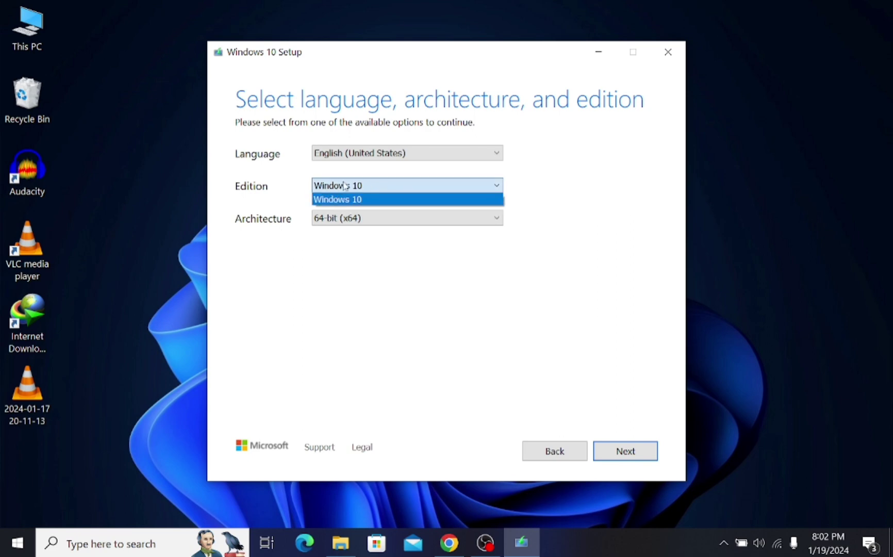
{"action": "left_click", "coordinate": [342, 199]}
{"action": "left_click", "coordinate": [332, 217]}
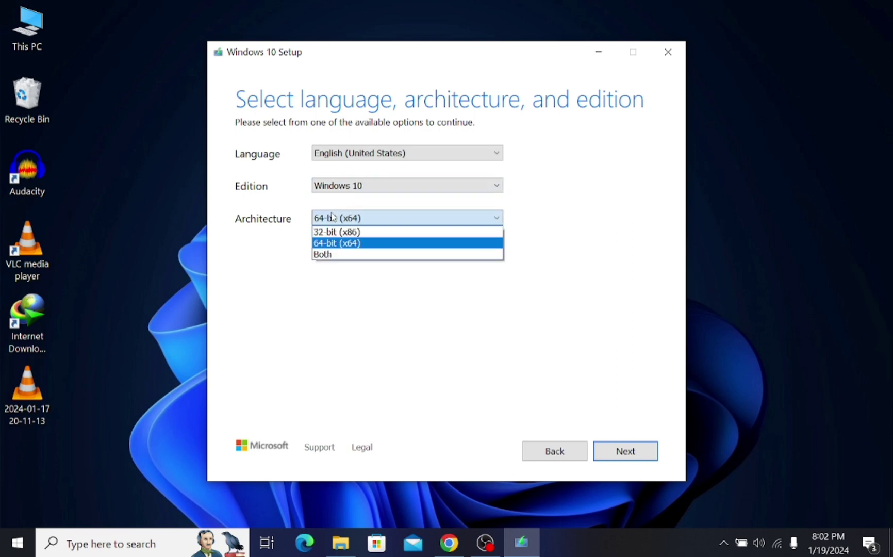
{"action": "left_click", "coordinate": [332, 217]}
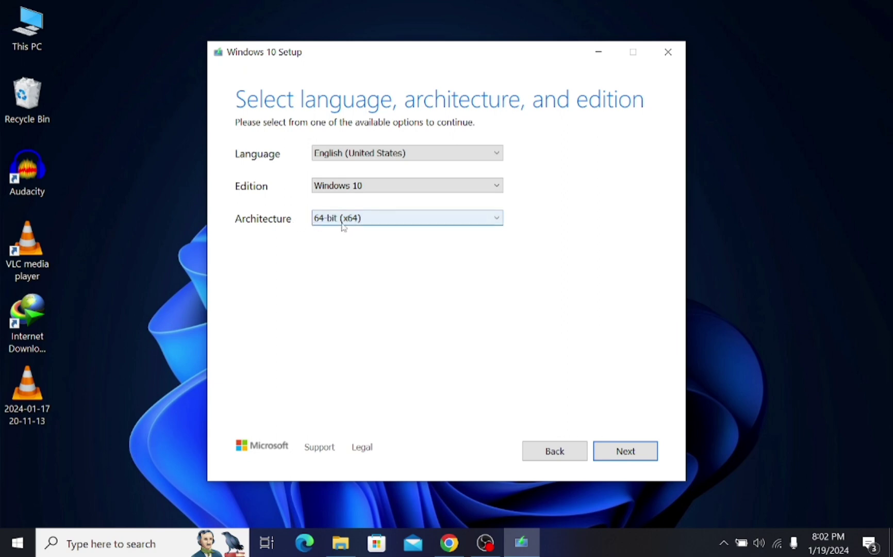
{"action": "left_click", "coordinate": [339, 223]}
{"action": "left_click", "coordinate": [330, 241]}
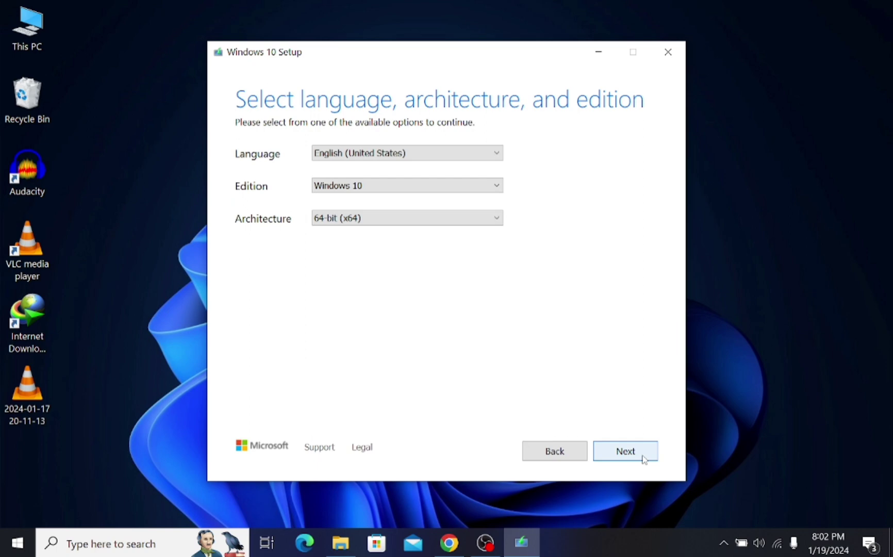
{"action": "left_click", "coordinate": [621, 456]}
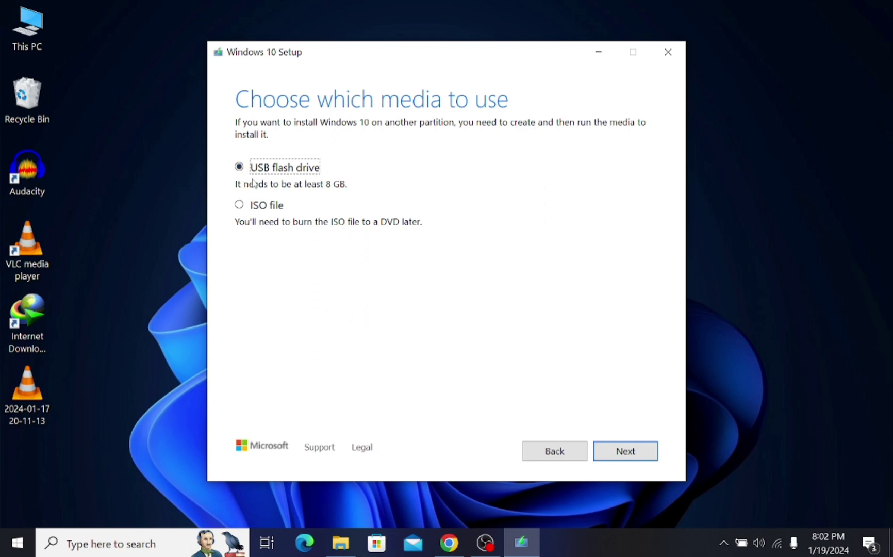
Choose ISO file as the media type and save it to the Desktop under the file name Windows.
{"action": "left_click", "coordinate": [239, 206]}
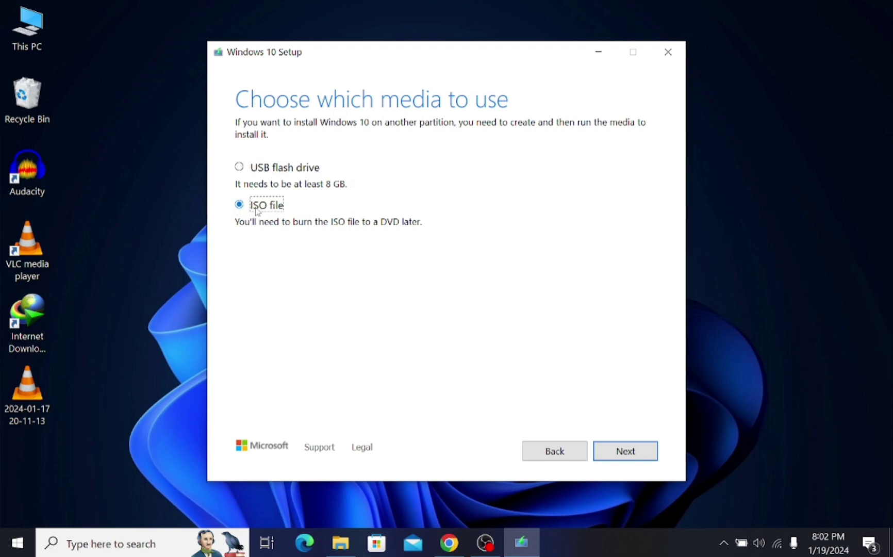
{"action": "left_click", "coordinate": [620, 453]}
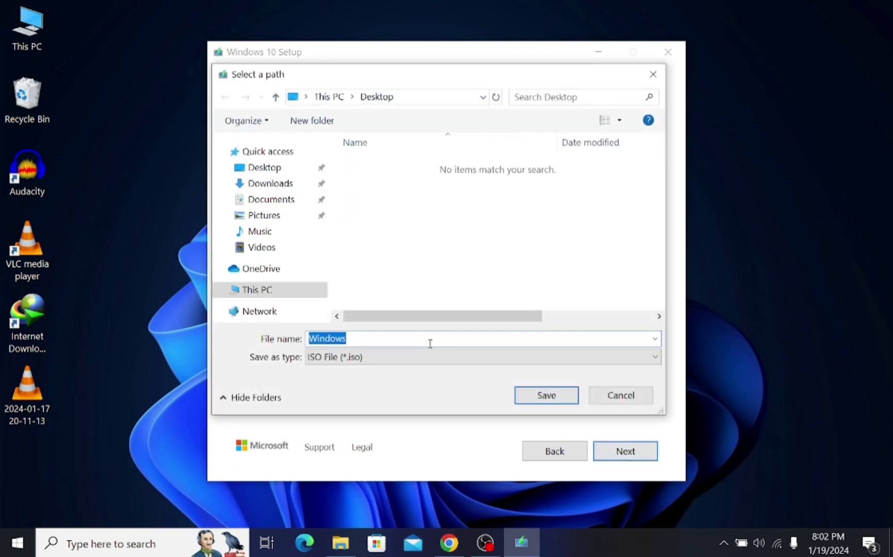
{"action": "left_click", "coordinate": [277, 172]}
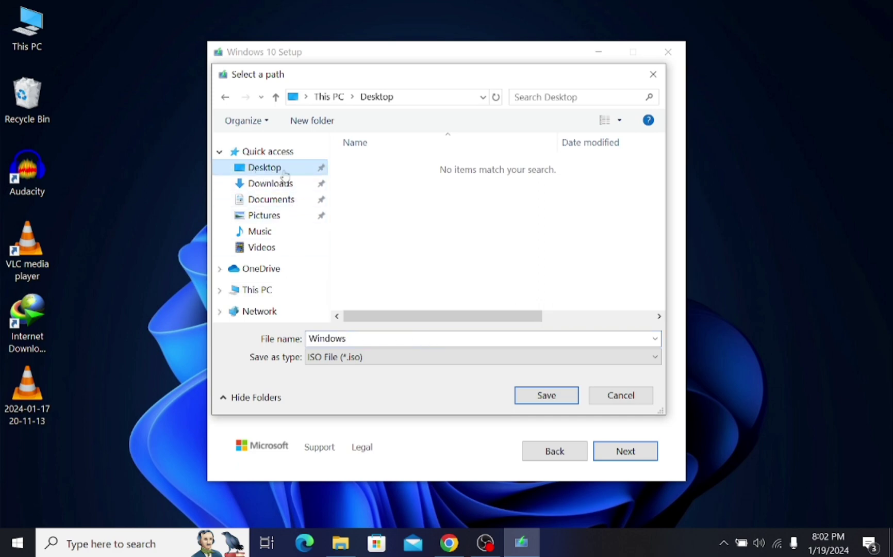
{"action": "left_click", "coordinate": [541, 396]}
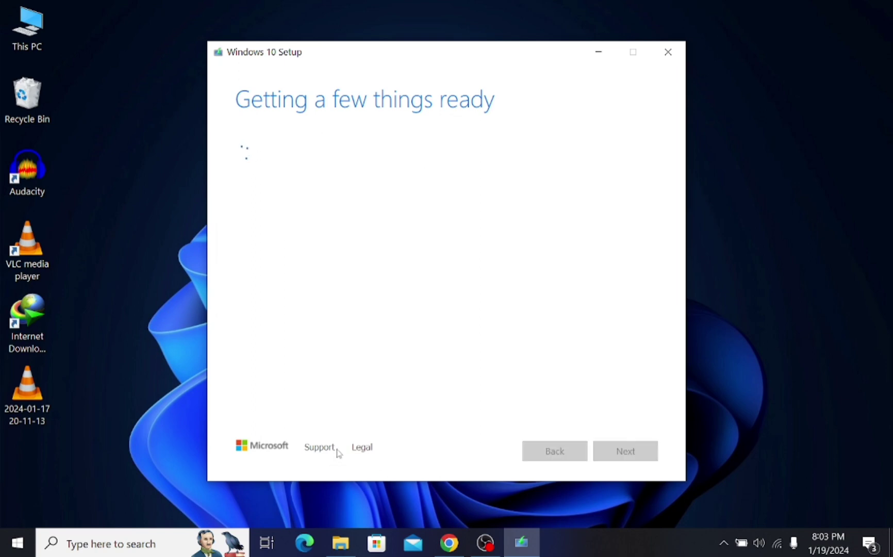